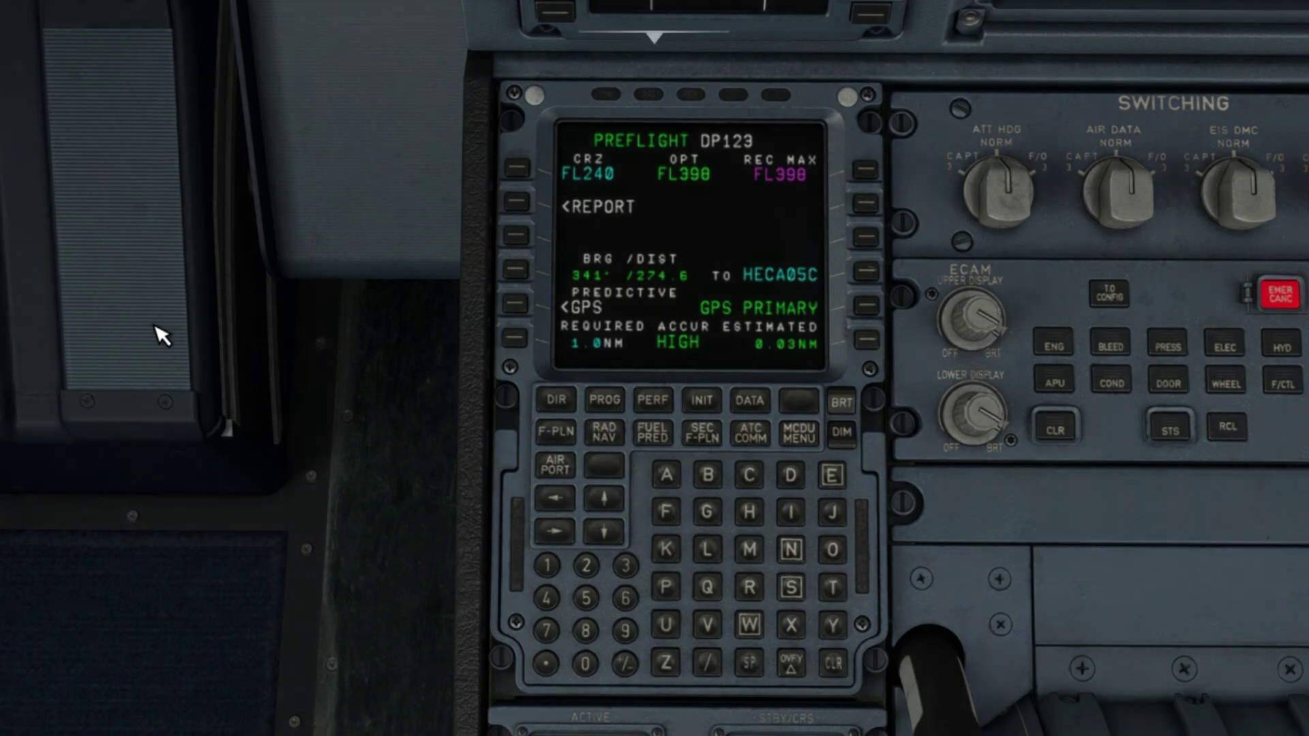
Call up the secondary flight plan from the SEC INDEX, showing HELX20 through LXR and NABED to HECA05C.
{"action": "left_click", "coordinate": [706, 436]}
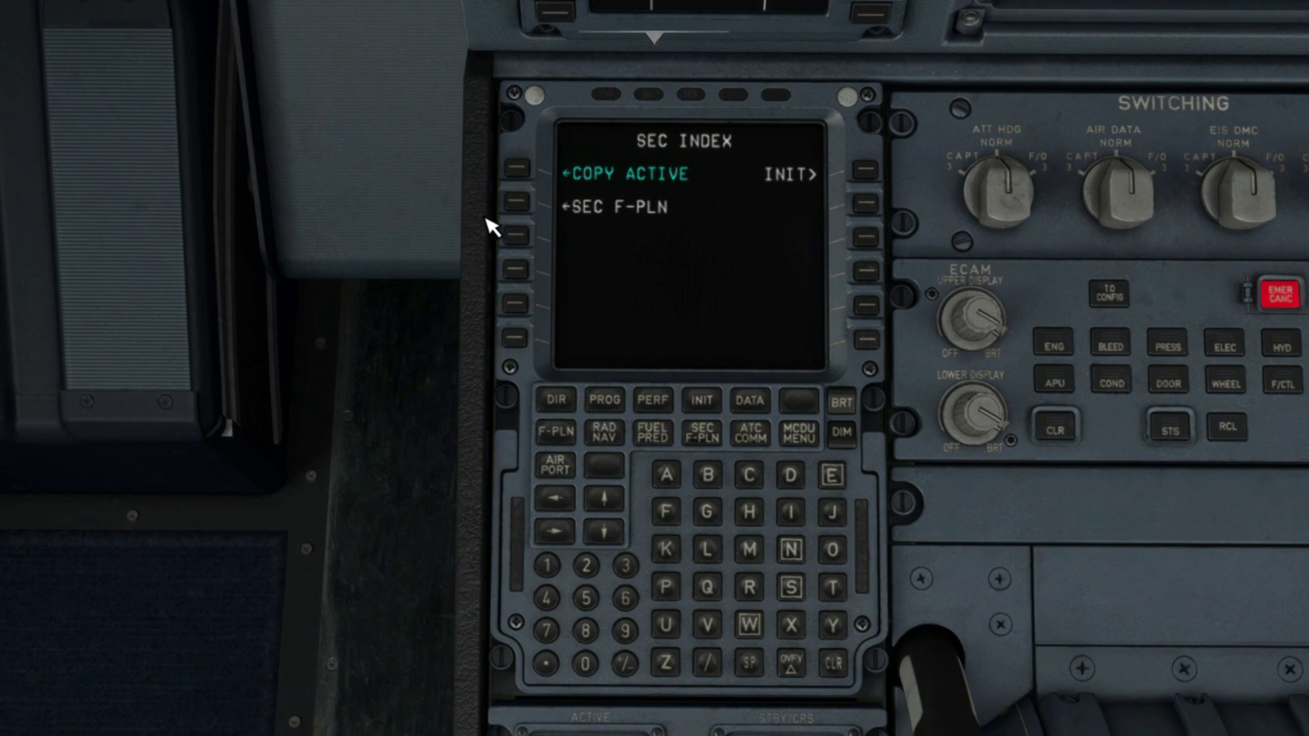
{"action": "left_click", "coordinate": [531, 183]}
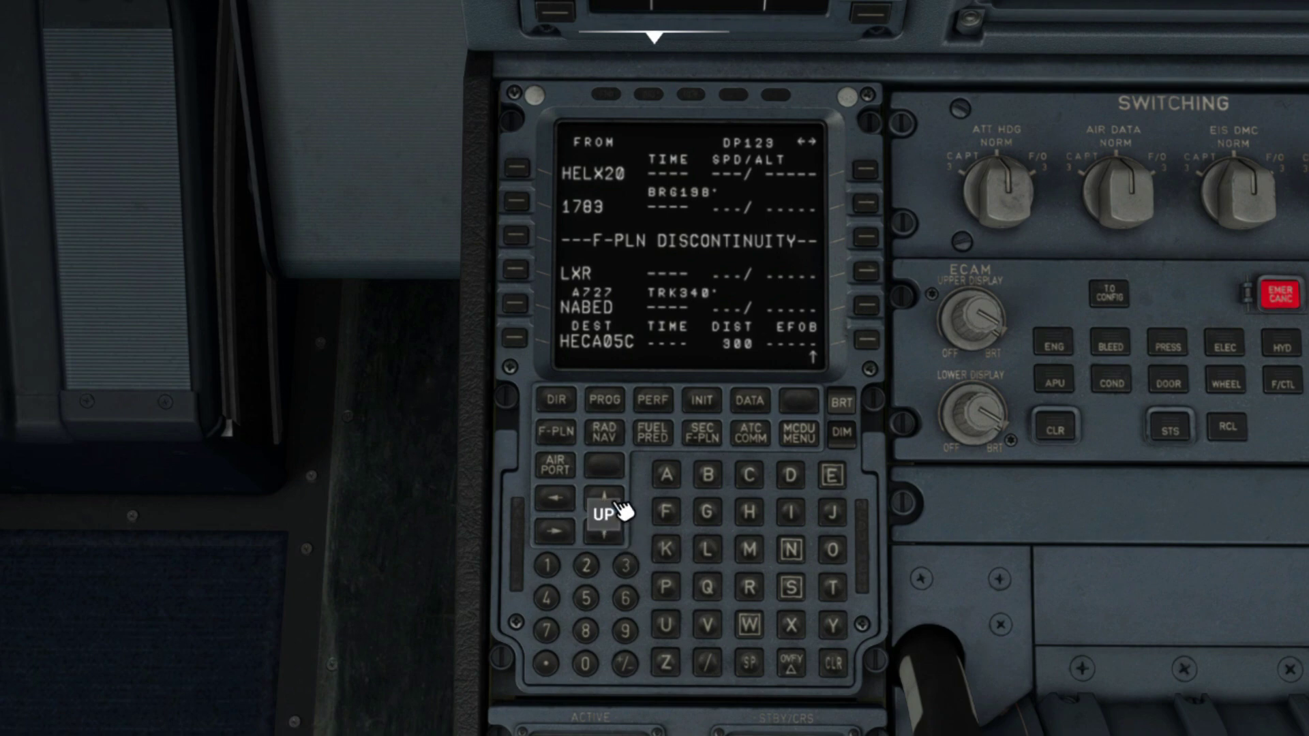
Scroll the secondary flight plan to NABED and open NABED's lateral revision page.
{"action": "left_click", "coordinate": [536, 353]}
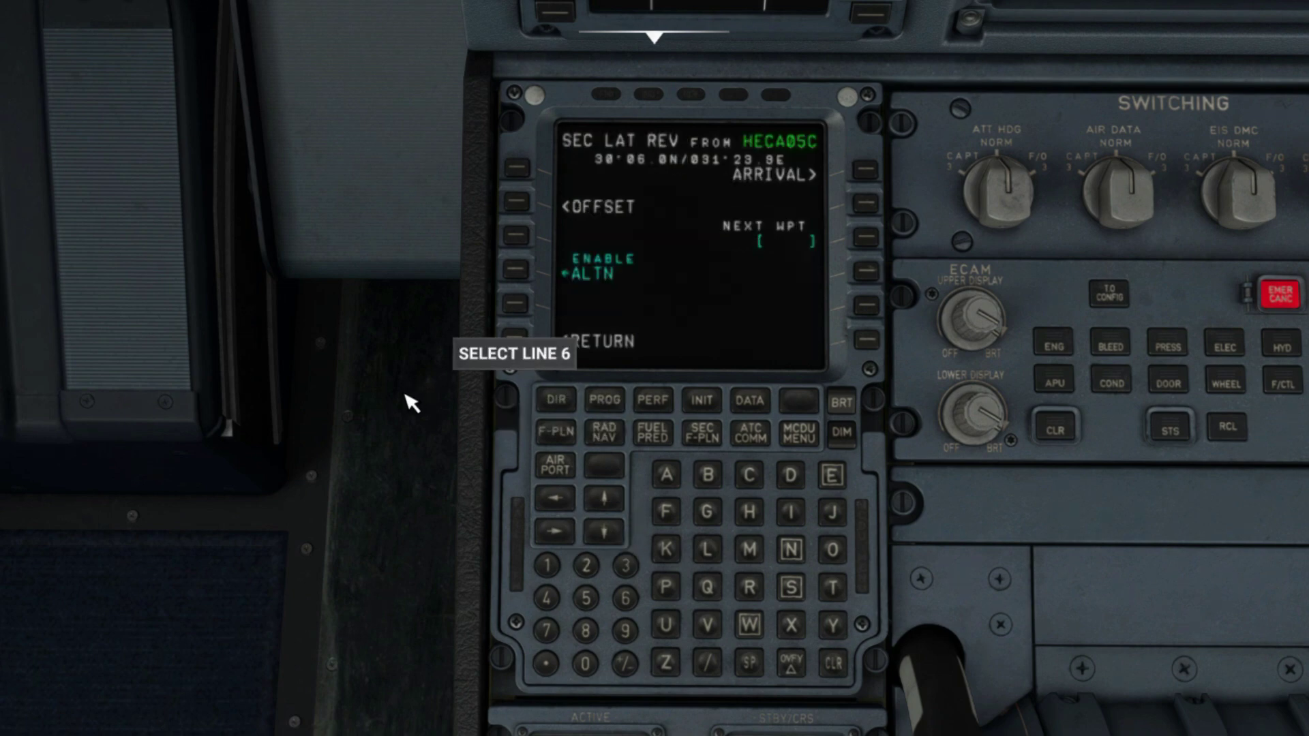
{"action": "left_click", "coordinate": [535, 355]}
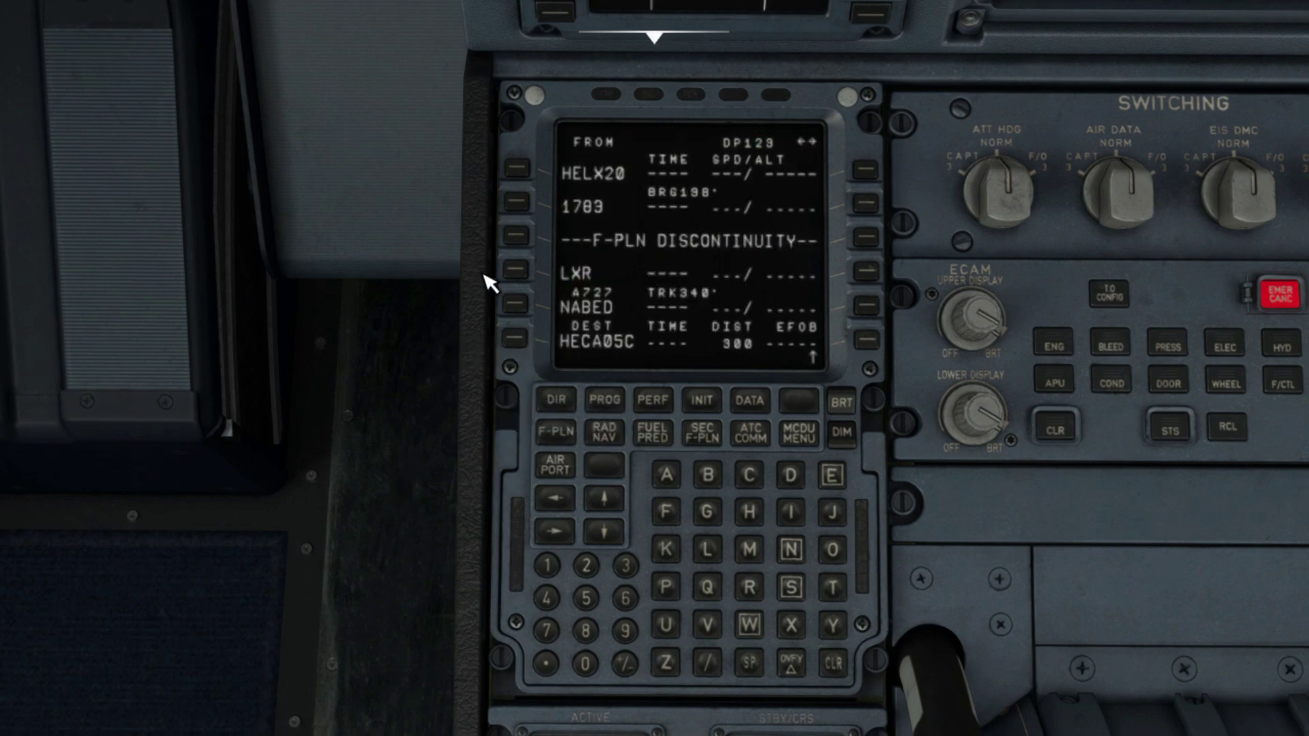
{"action": "left_click", "coordinate": [617, 509]}
{"action": "left_click", "coordinate": [617, 509]}
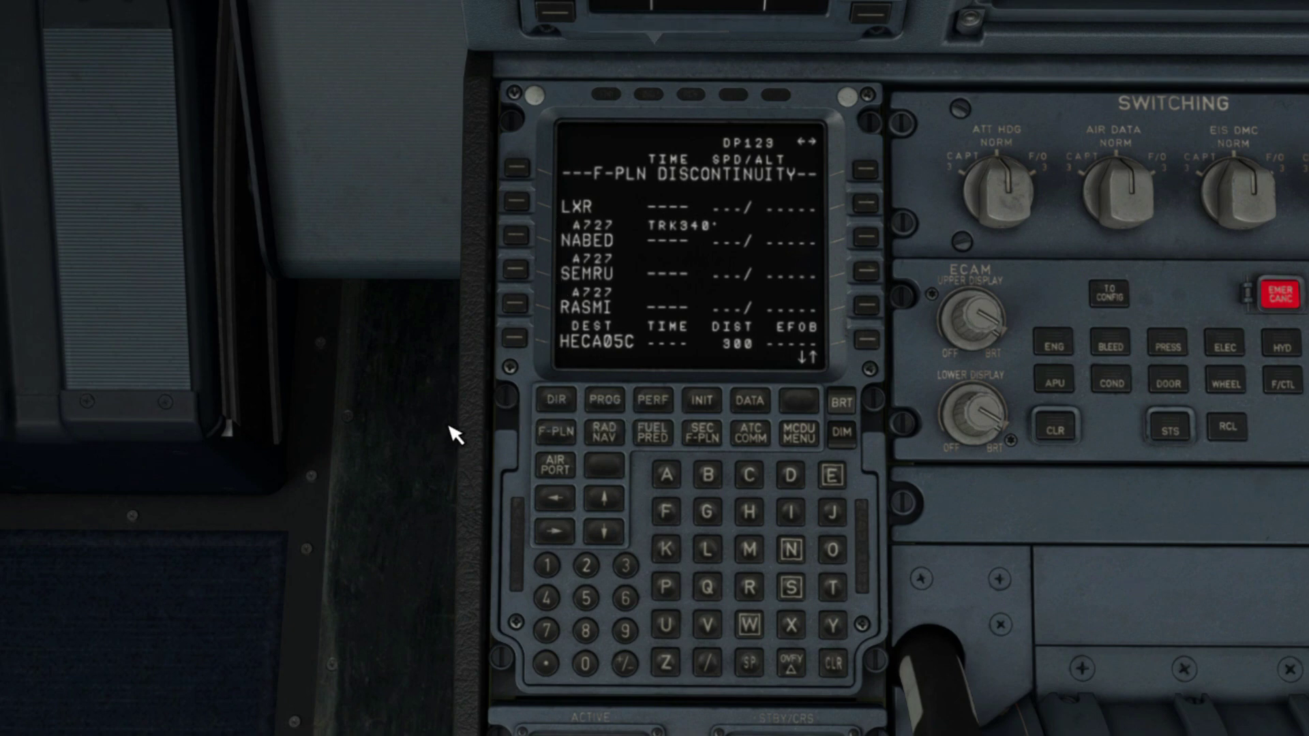
{"action": "left_click", "coordinate": [518, 238]}
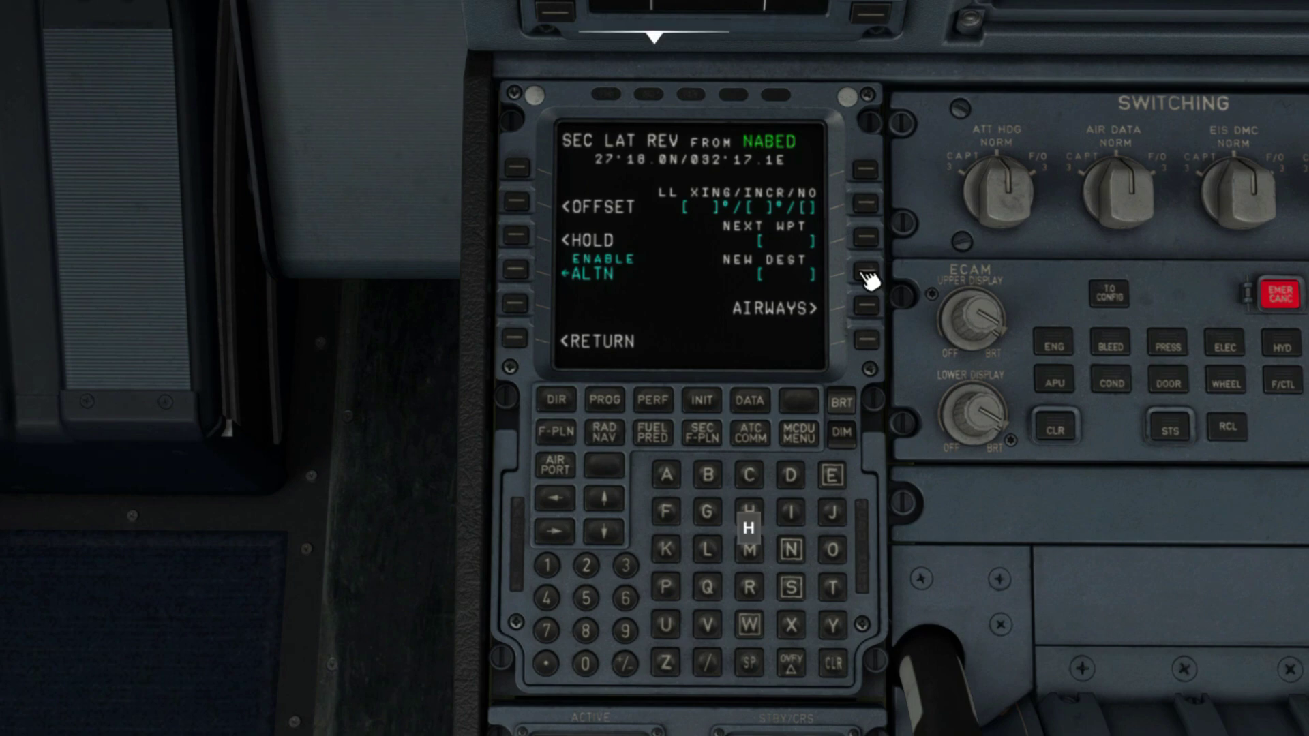
Enter HELX as the new destination after NABED and select the ILS20 arrival approach.
{"action": "type", "text": "H"}
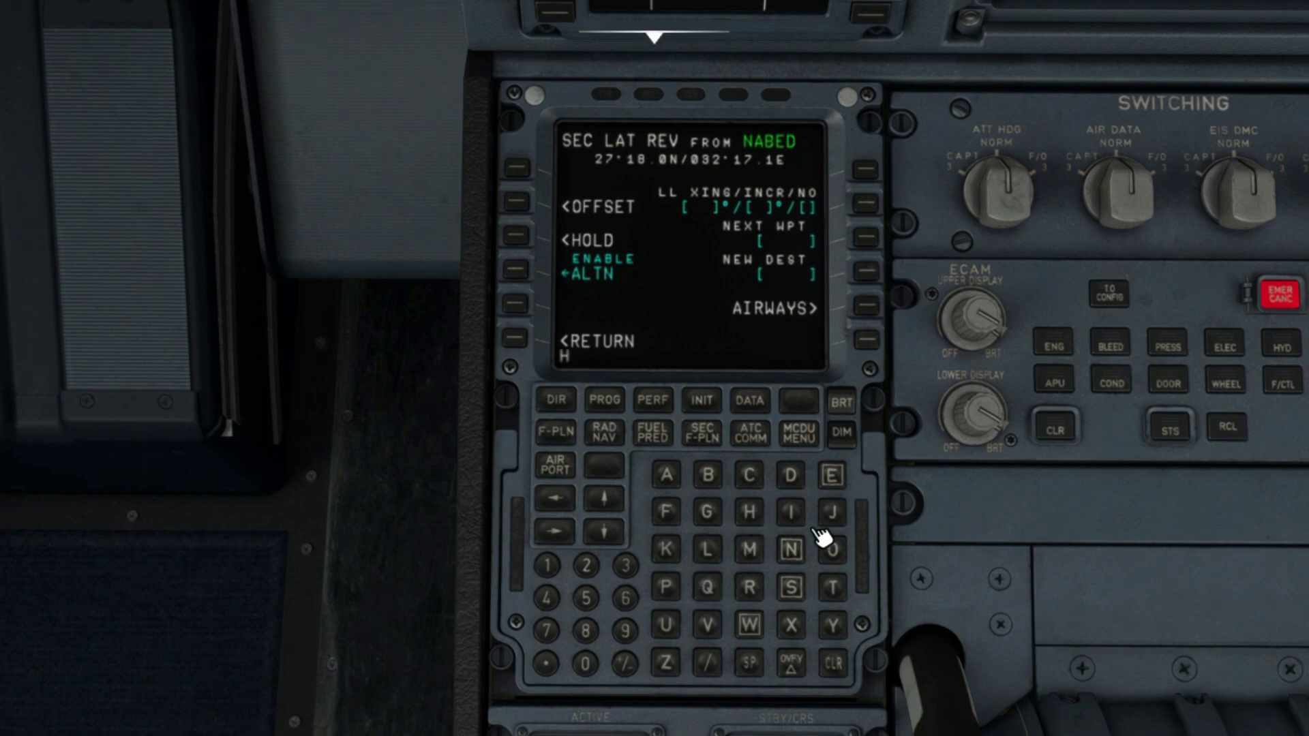
{"action": "type", "text": "ELX"}
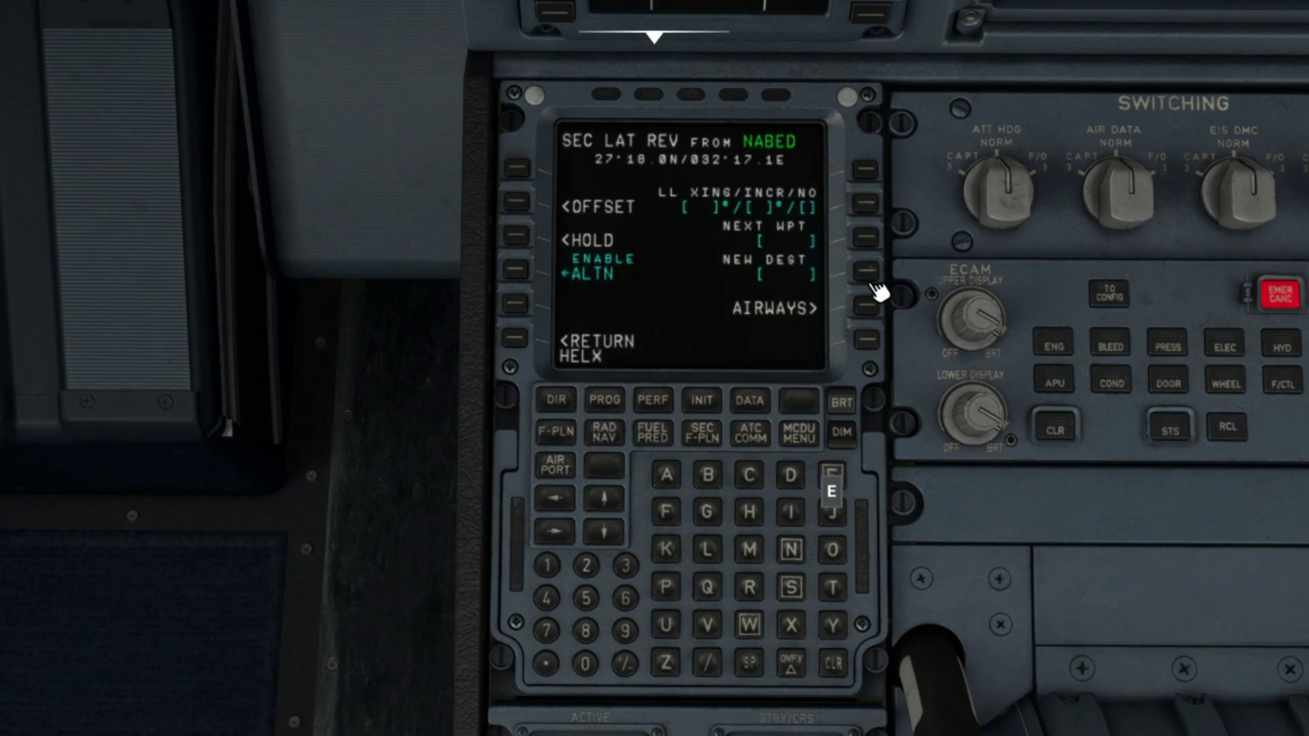
{"action": "left_click", "coordinate": [868, 273]}
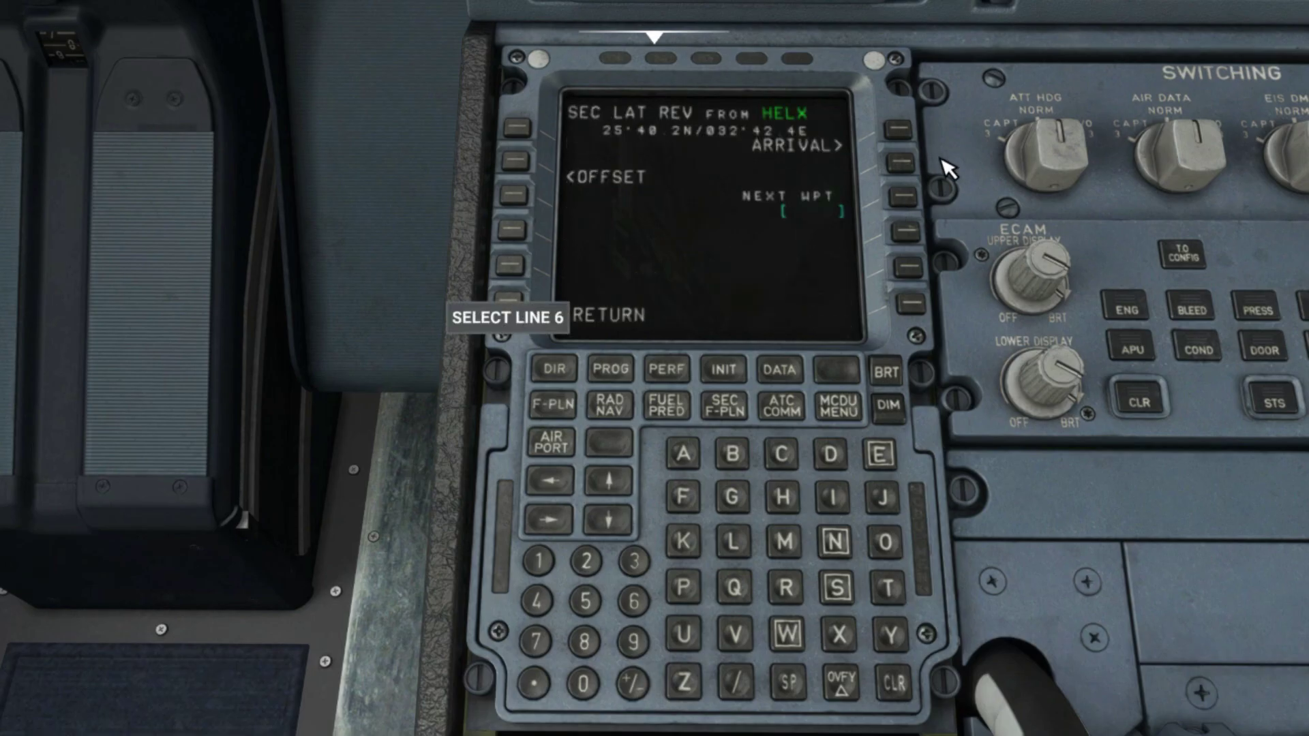
{"action": "left_click", "coordinate": [900, 130]}
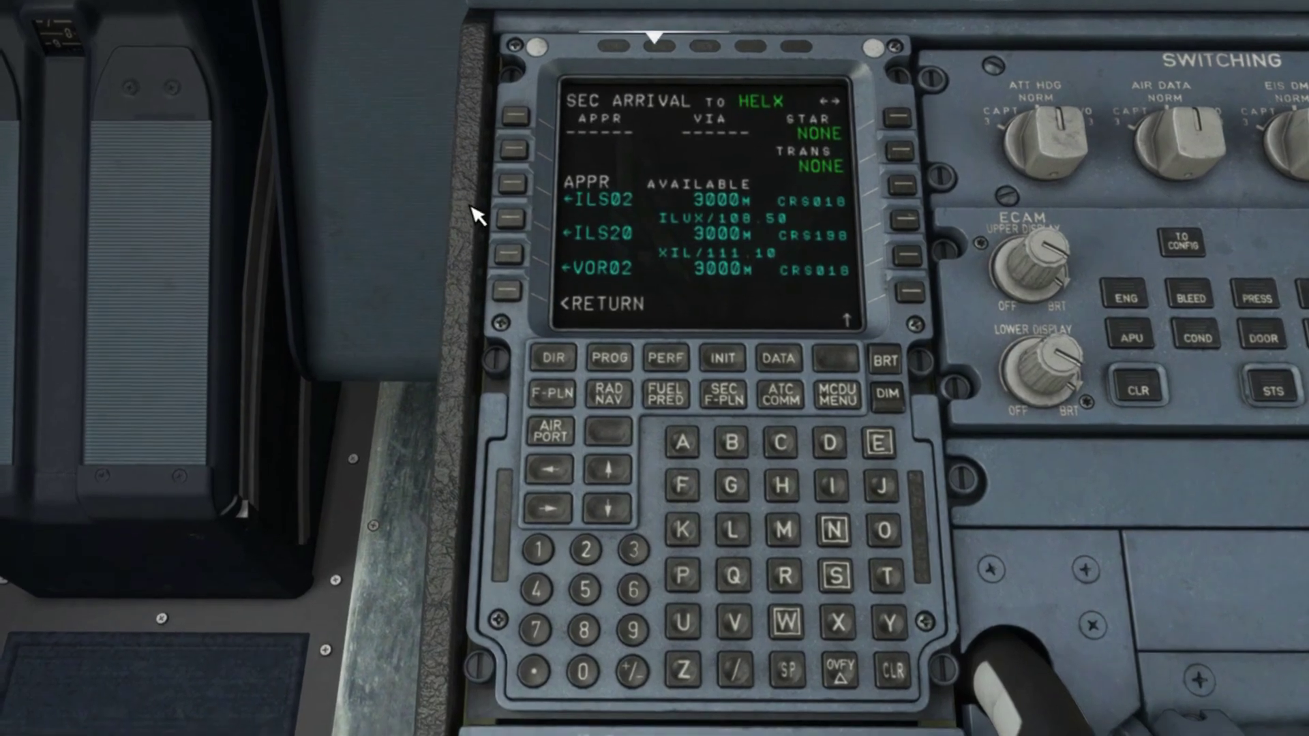
{"action": "left_click", "coordinate": [507, 223]}
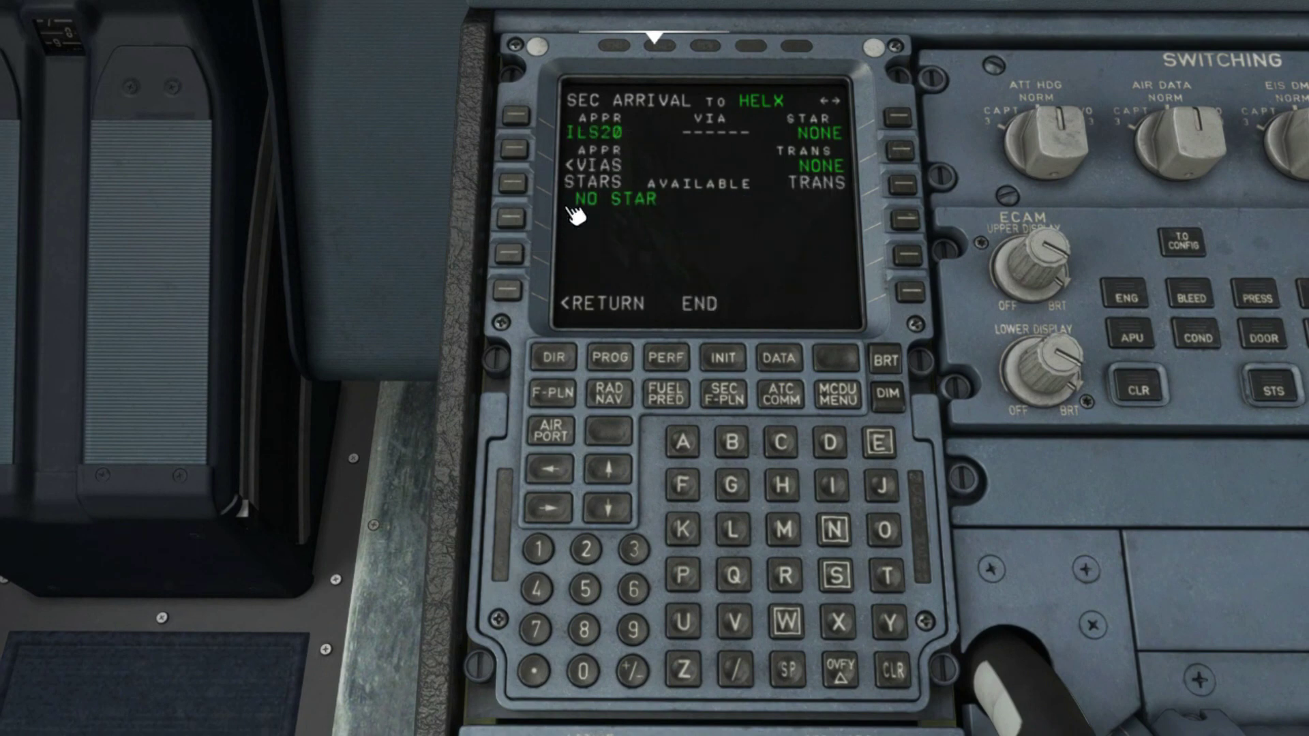
{"action": "left_click", "coordinate": [508, 293]}
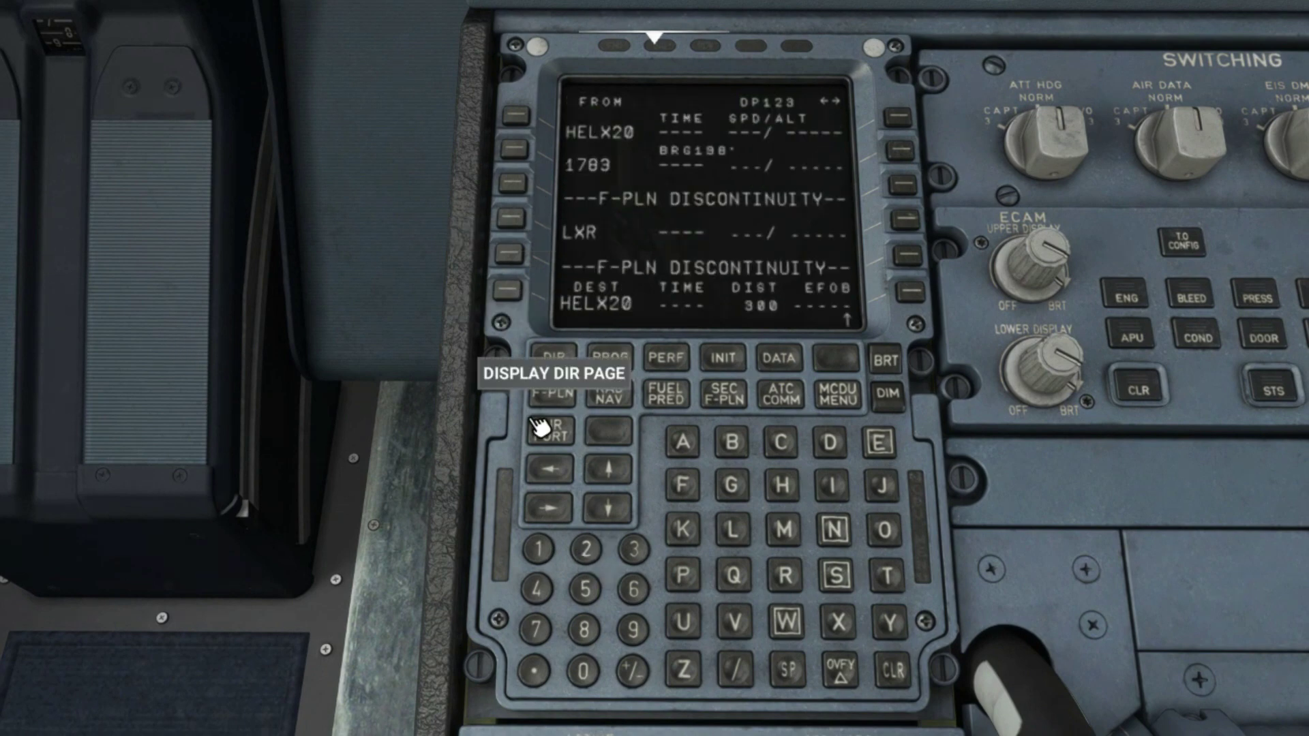
{"action": "key", "text": "alt+1"}
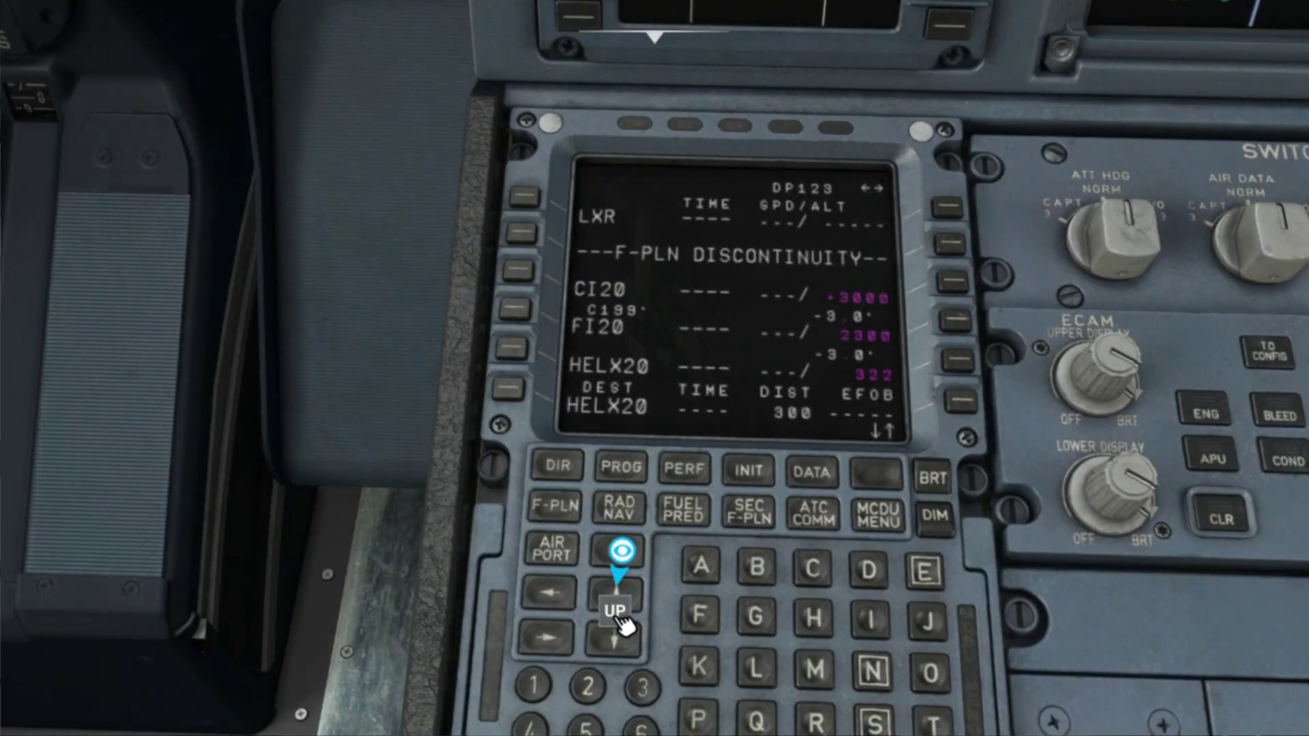
{"action": "left_click", "coordinate": [616, 612]}
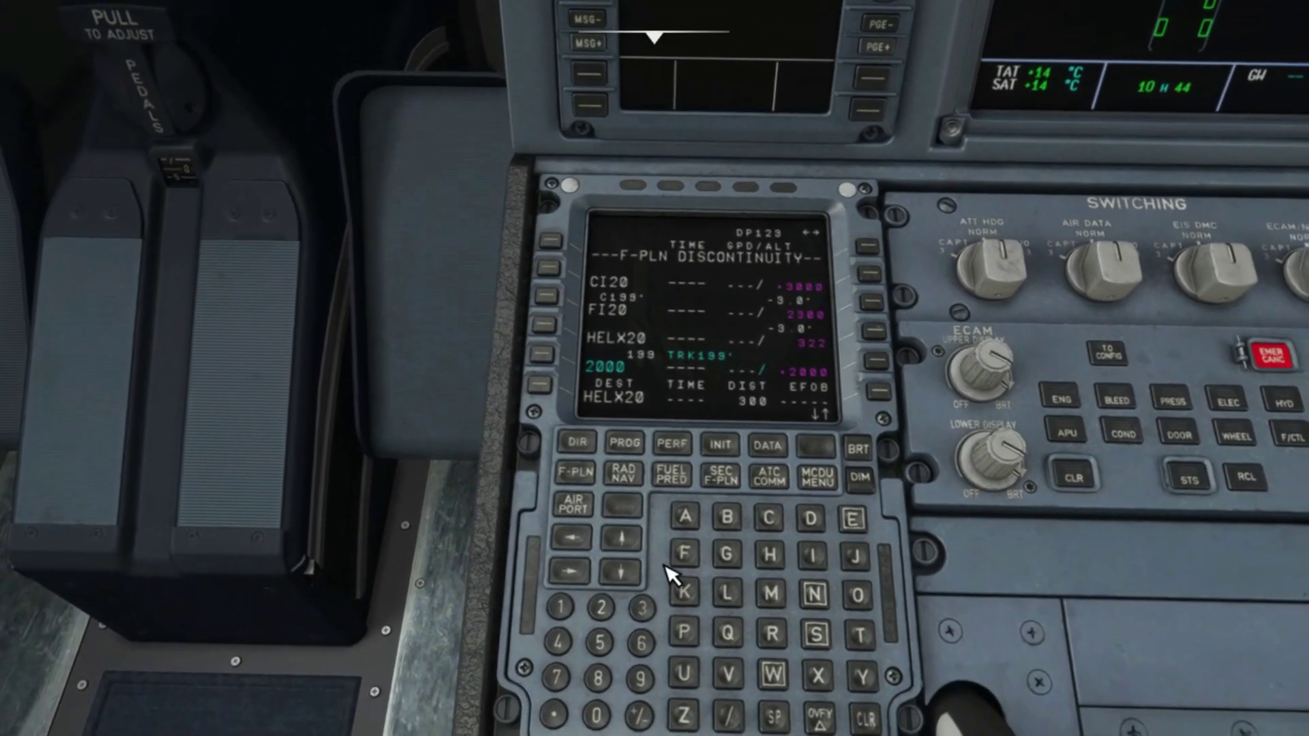
Open the secondary takeoff performance page for runway 20 from the SEC INDEX.
{"action": "left_click", "coordinate": [724, 476]}
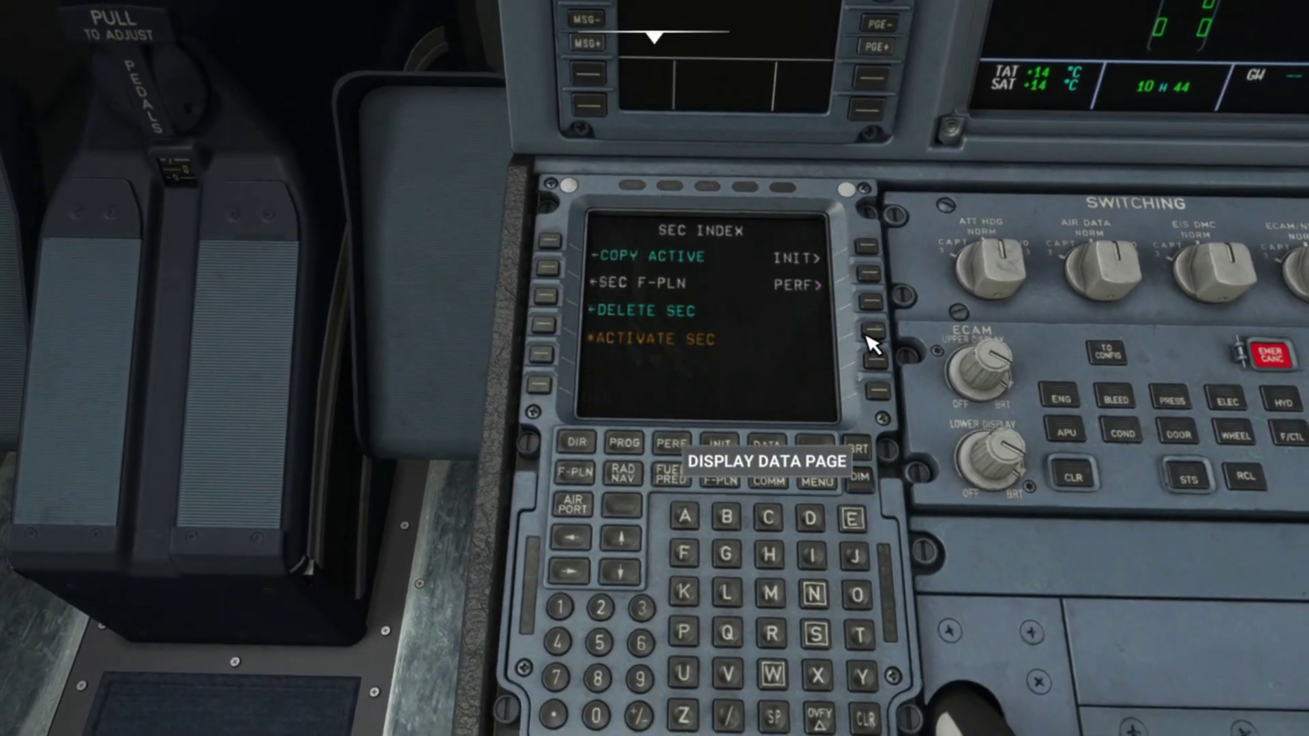
{"action": "left_click", "coordinate": [870, 274]}
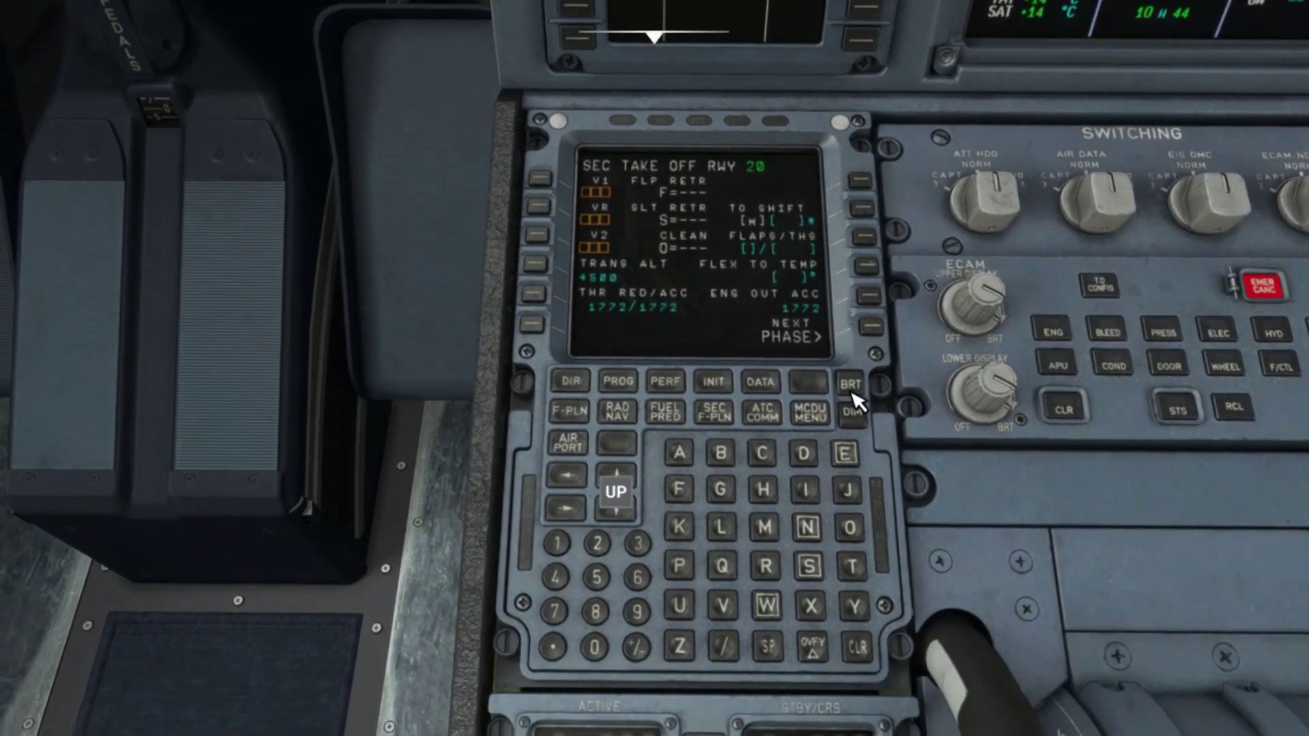
Advance to the SEC APPR performance page and enter QNH 1013.
{"action": "left_click", "coordinate": [875, 334]}
{"action": "left_click", "coordinate": [876, 334]}
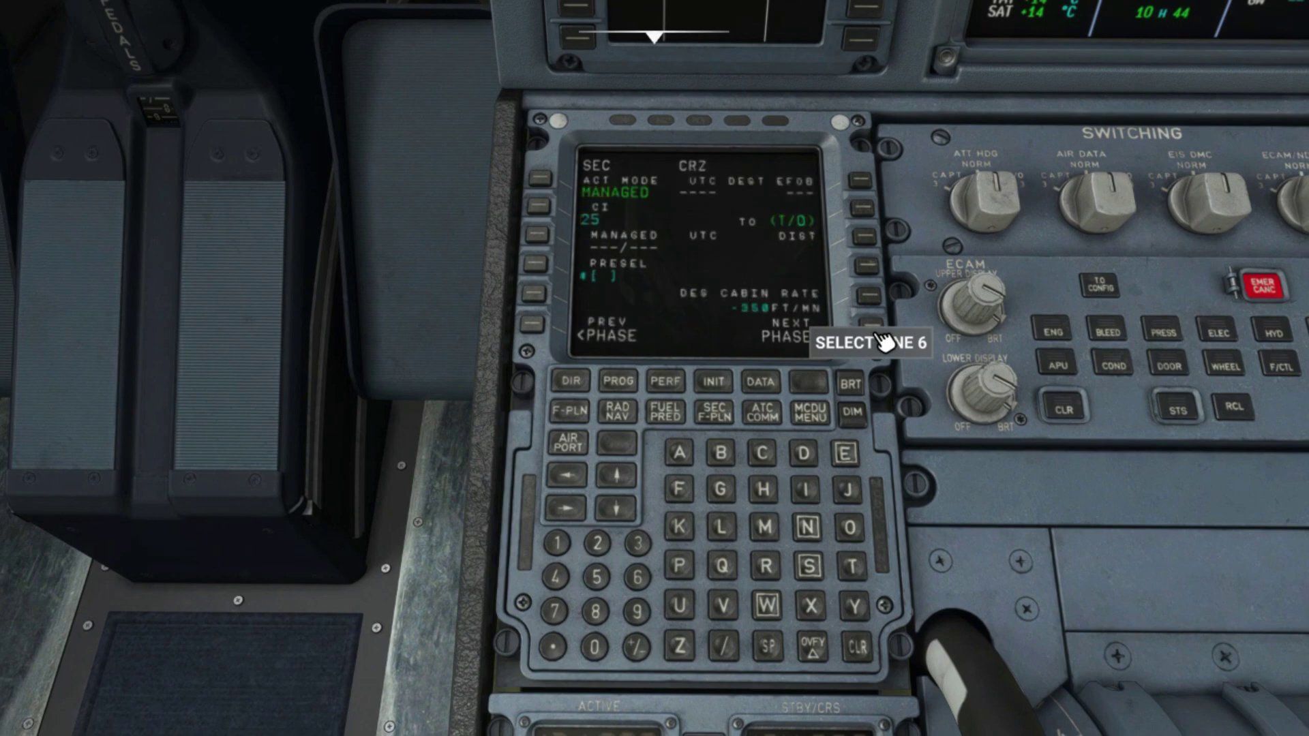
{"action": "left_click", "coordinate": [875, 334]}
{"action": "left_click", "coordinate": [879, 336]}
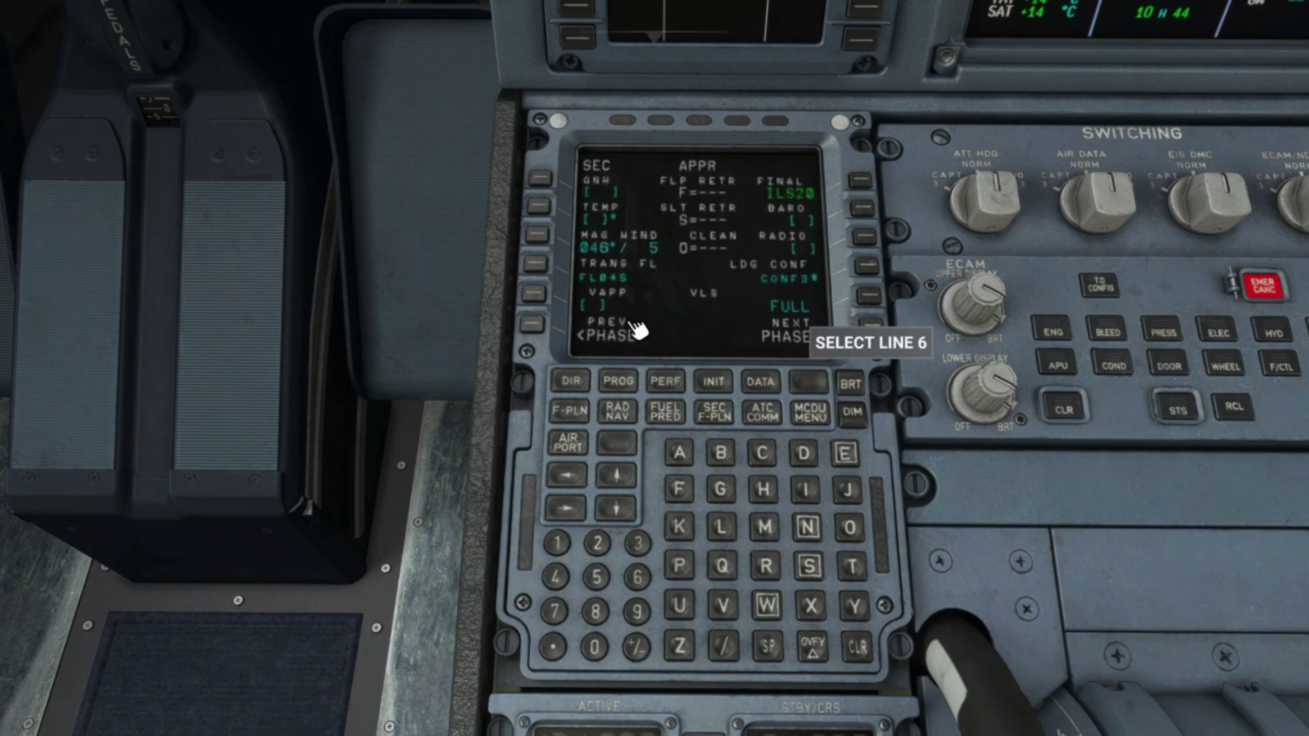
{"action": "left_click", "coordinate": [594, 646]}
{"action": "left_click", "coordinate": [557, 543]}
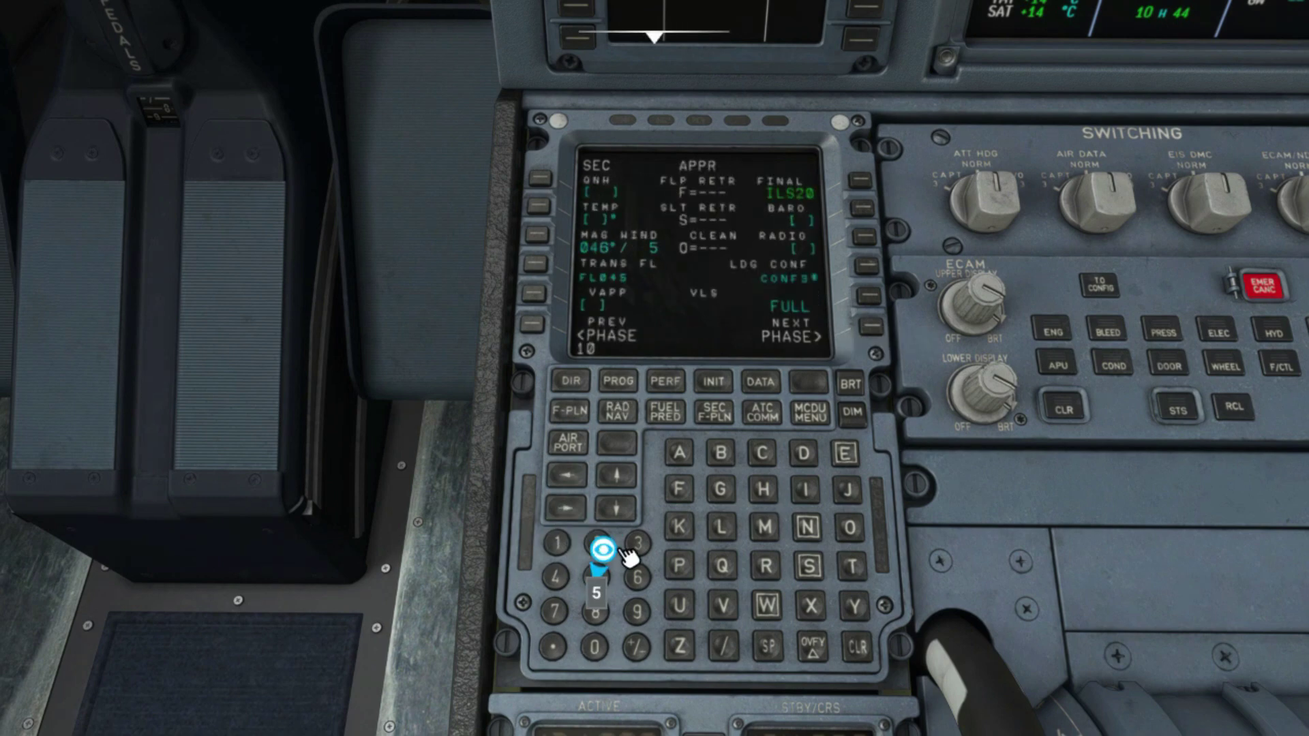
{"action": "left_click", "coordinate": [637, 543]}
{"action": "left_click", "coordinate": [540, 179]}
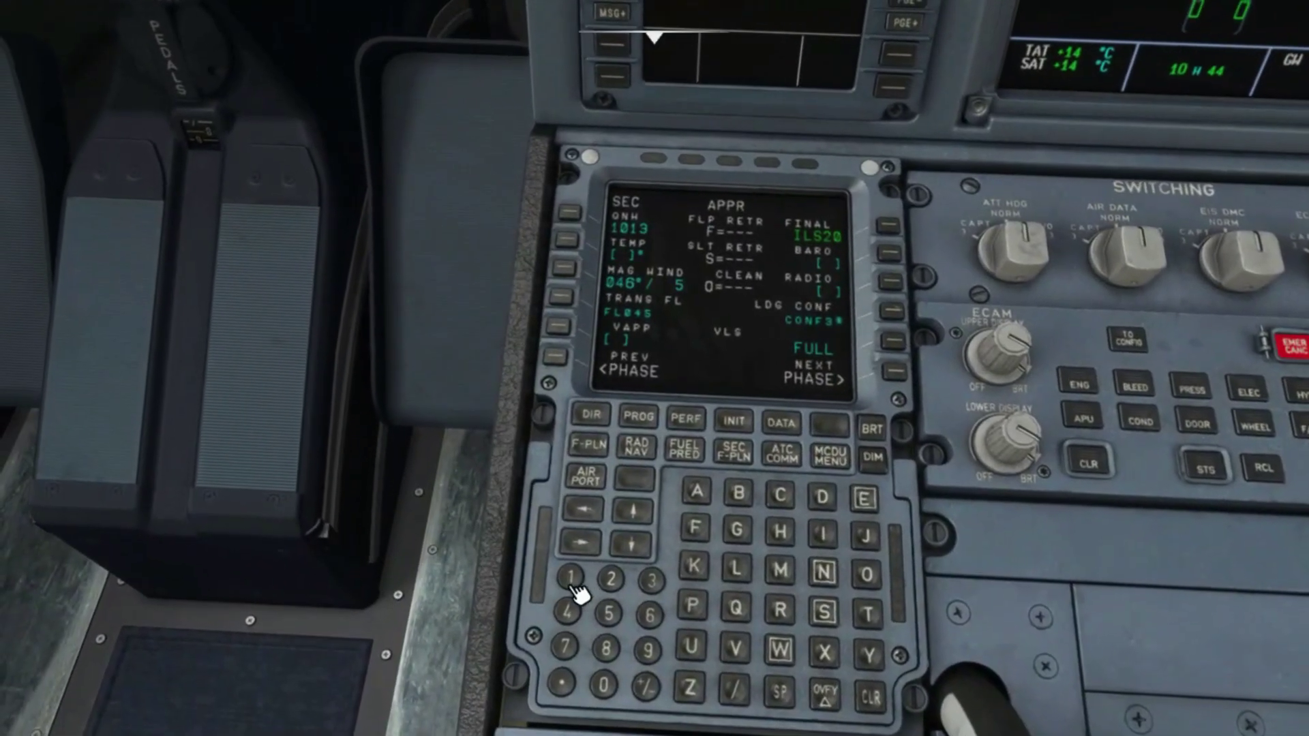
Enter approach temperature 14 in the TEMP field.
{"action": "left_click", "coordinate": [579, 593]}
{"action": "left_click", "coordinate": [567, 612]}
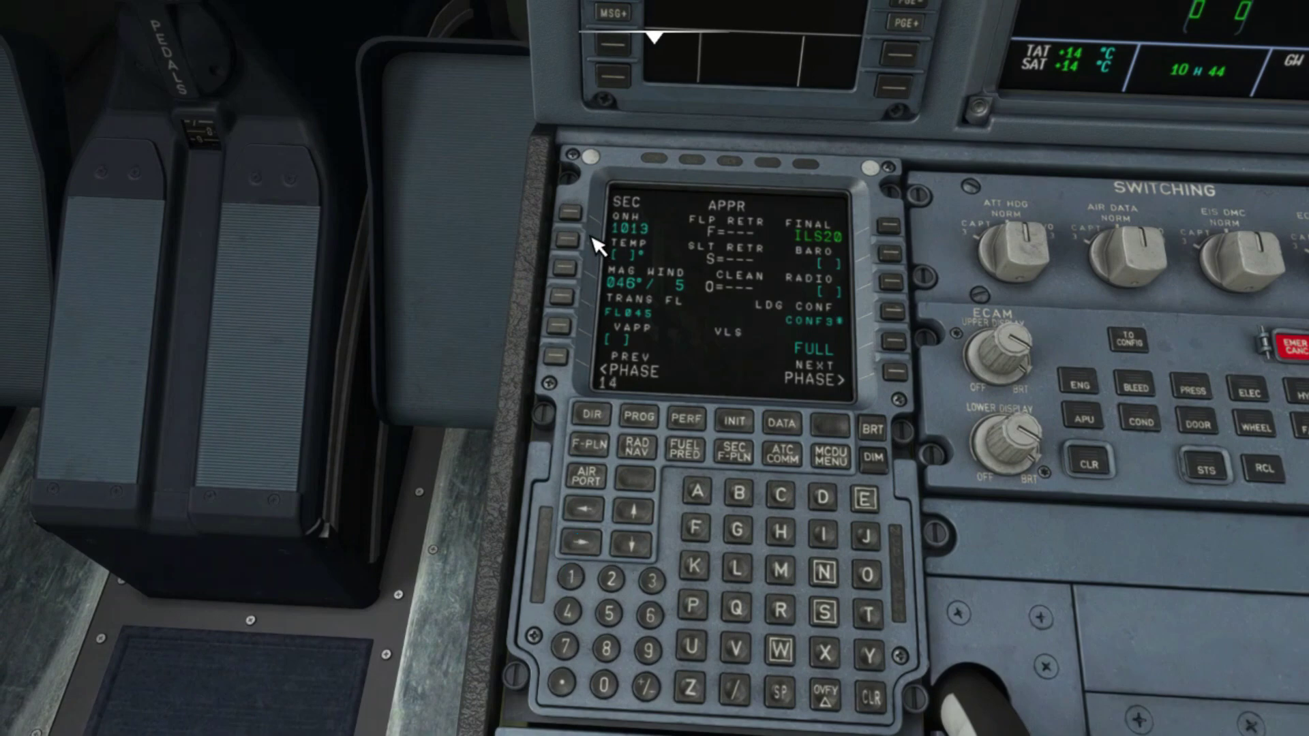
{"action": "left_click", "coordinate": [565, 240]}
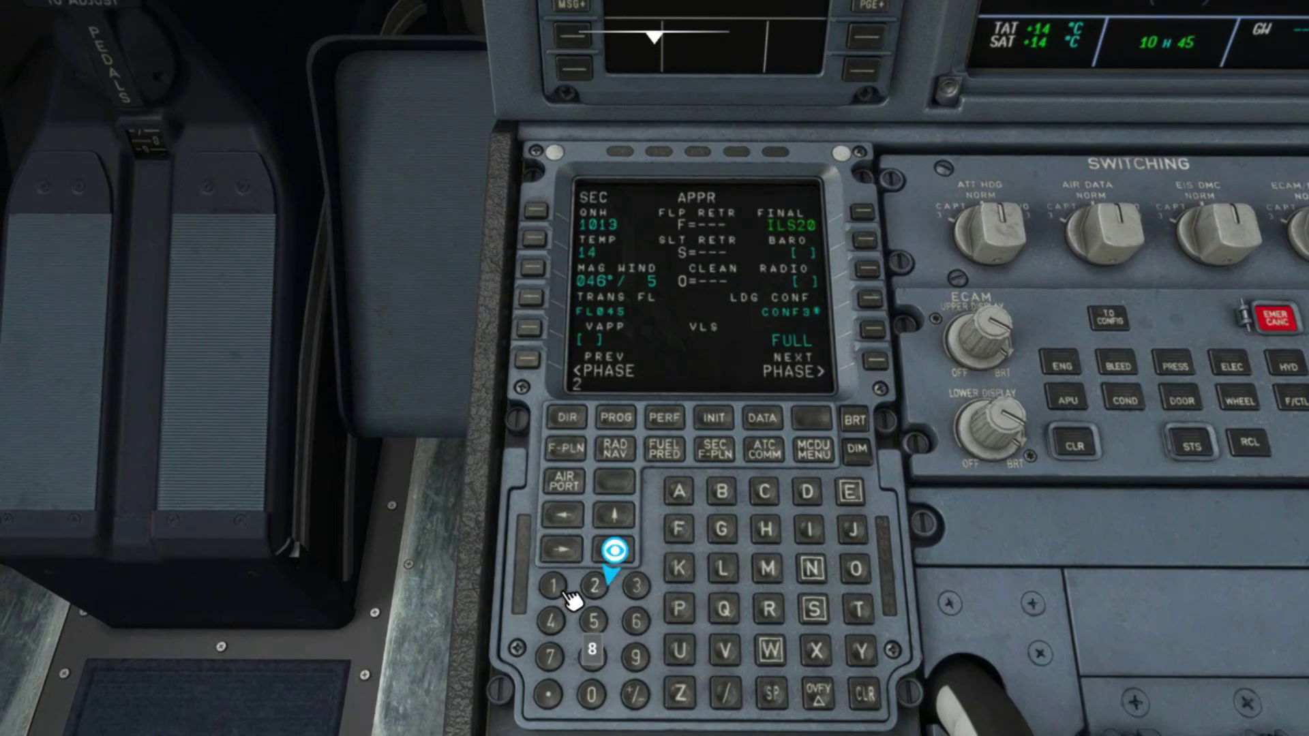
Enter the approach wind as 210/5.
{"action": "left_click", "coordinate": [591, 694]}
{"action": "left_click", "coordinate": [724, 693]}
{"action": "left_click", "coordinate": [593, 620]}
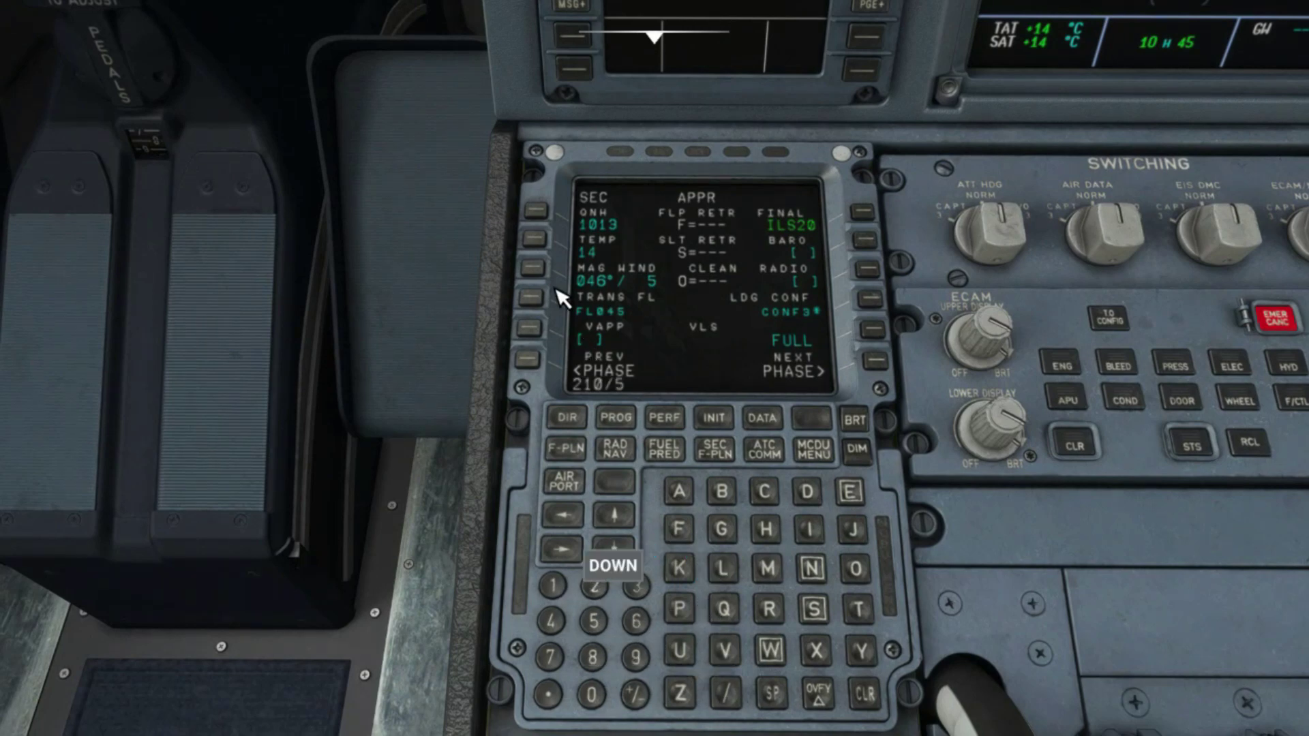
{"action": "left_click", "coordinate": [546, 279]}
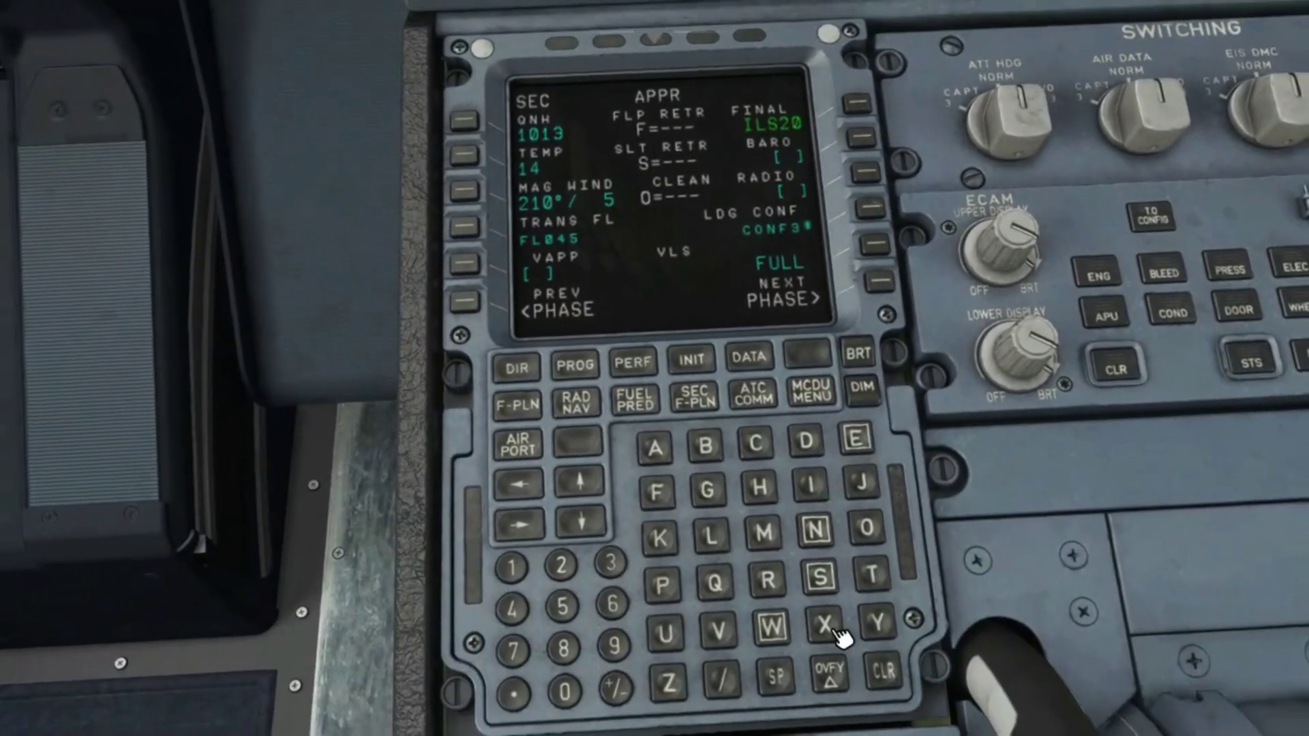
Set the BARO minimum to 492.
{"action": "left_click", "coordinate": [514, 605]}
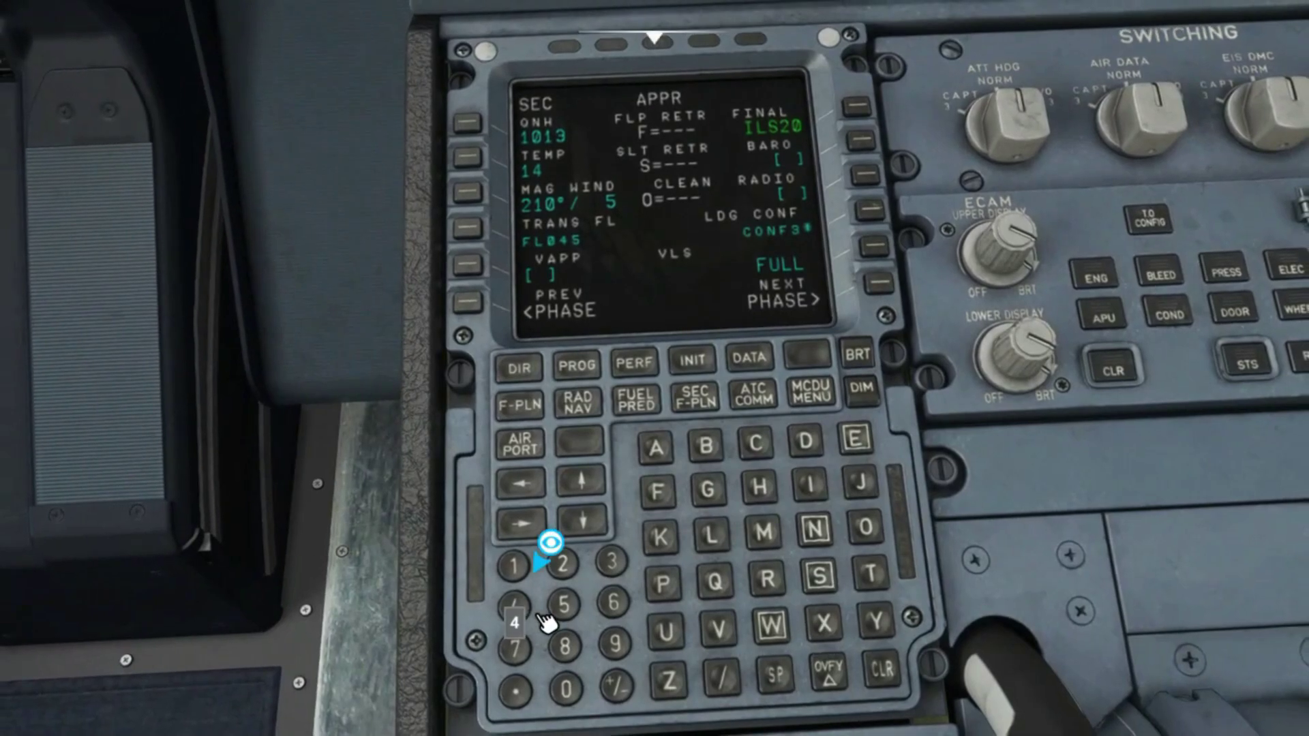
{"action": "type", "text": "92"}
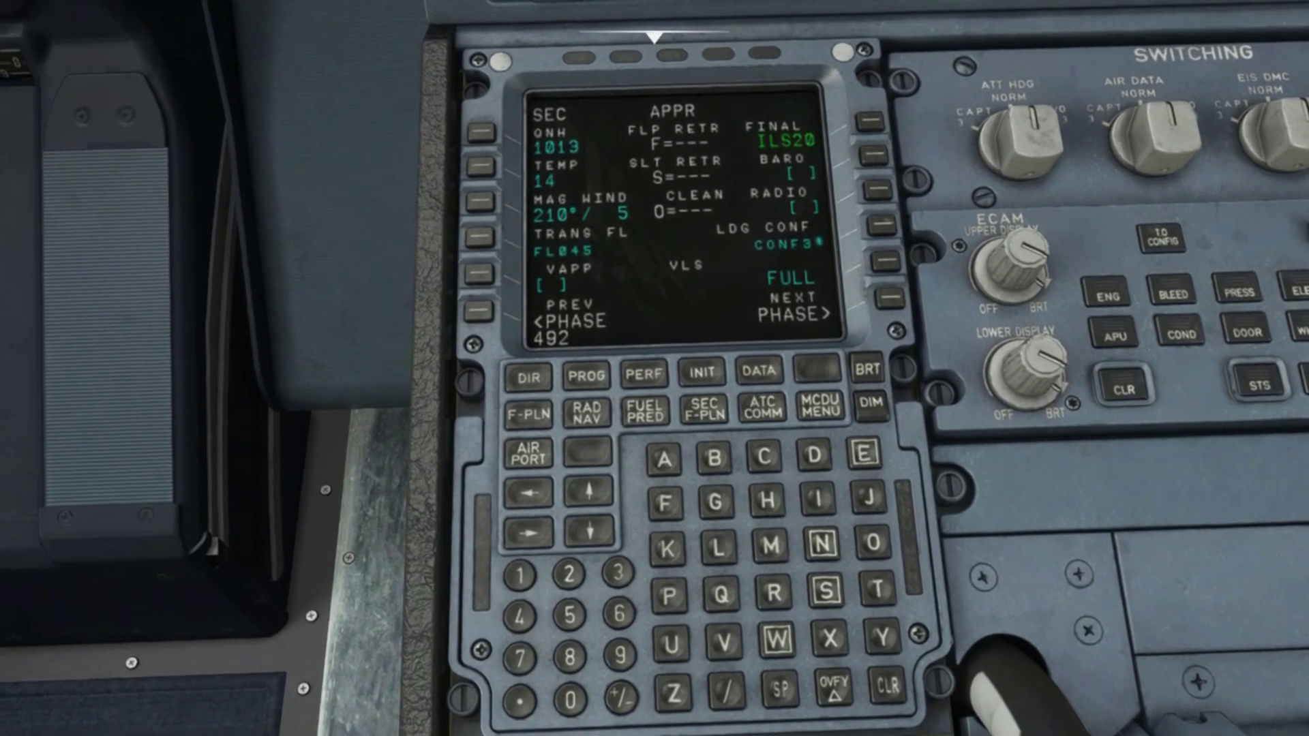
{"action": "left_click", "coordinate": [900, 167]}
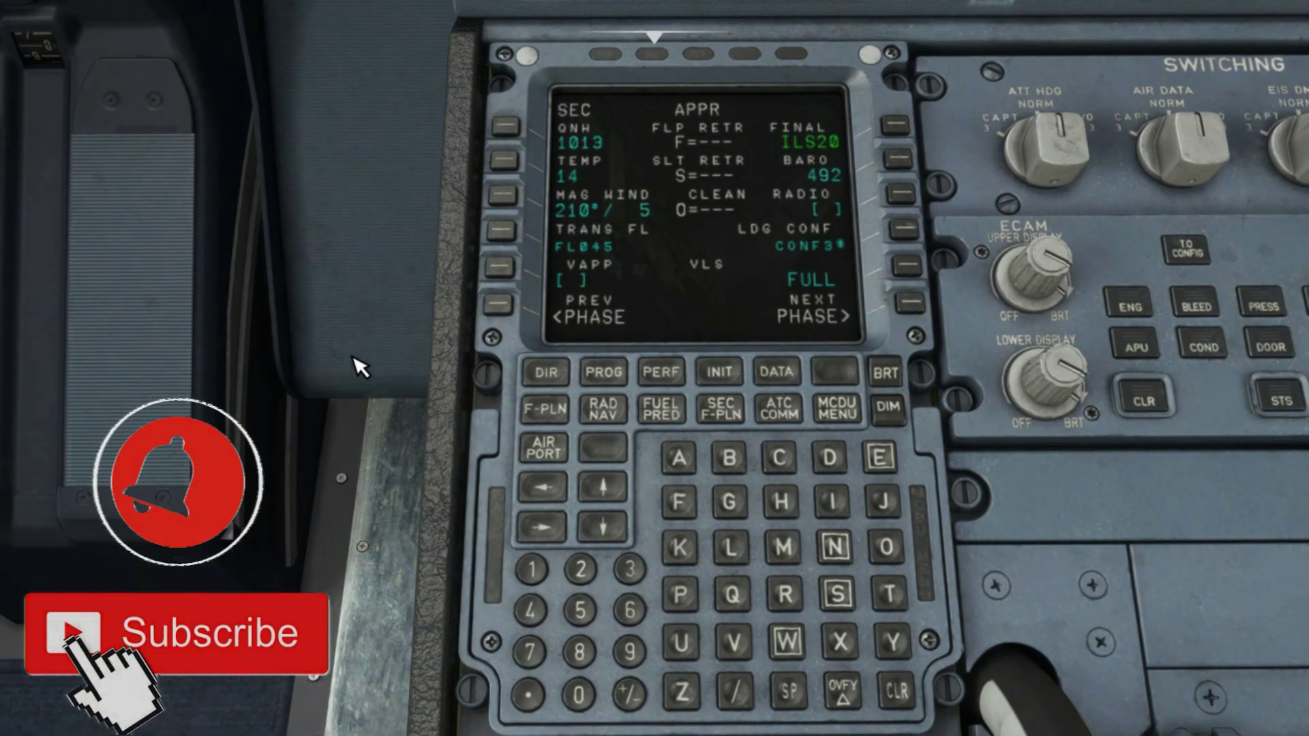
{"action": "scroll", "coordinate": [366, 409], "scroll_direction": "down", "scroll_amount": 3}
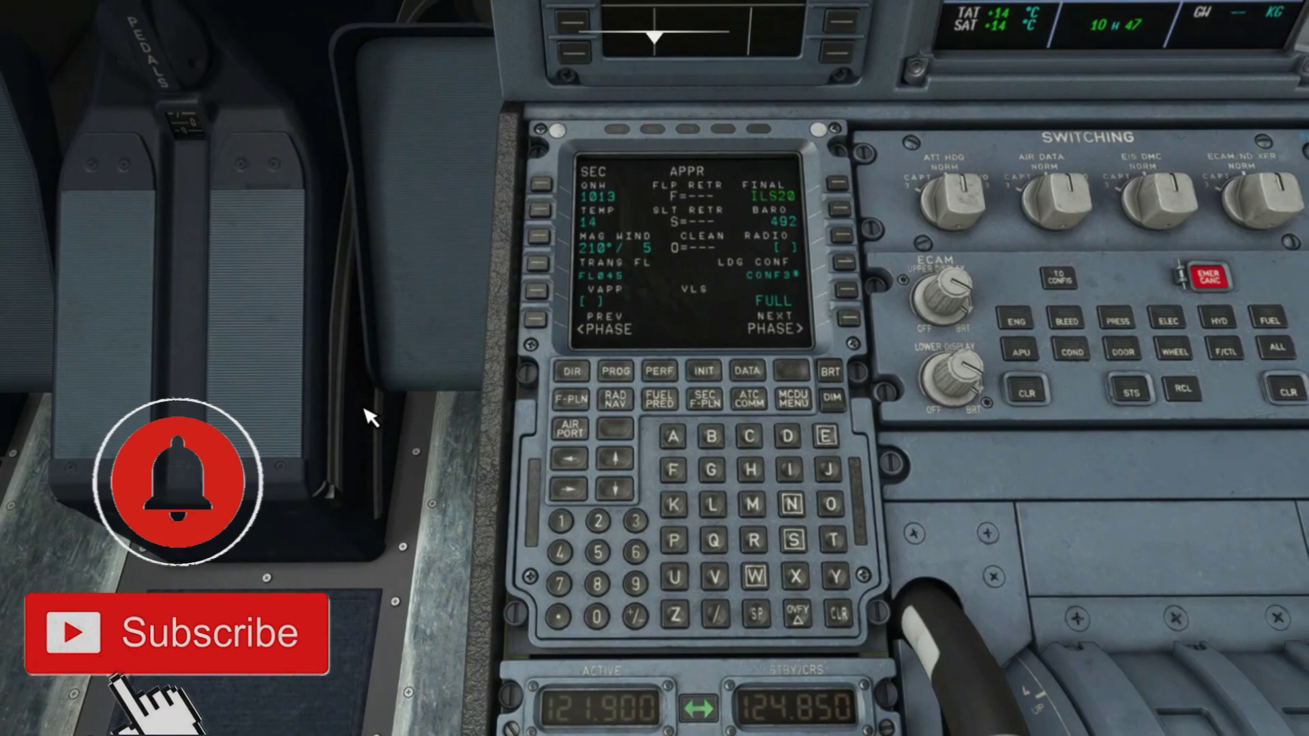